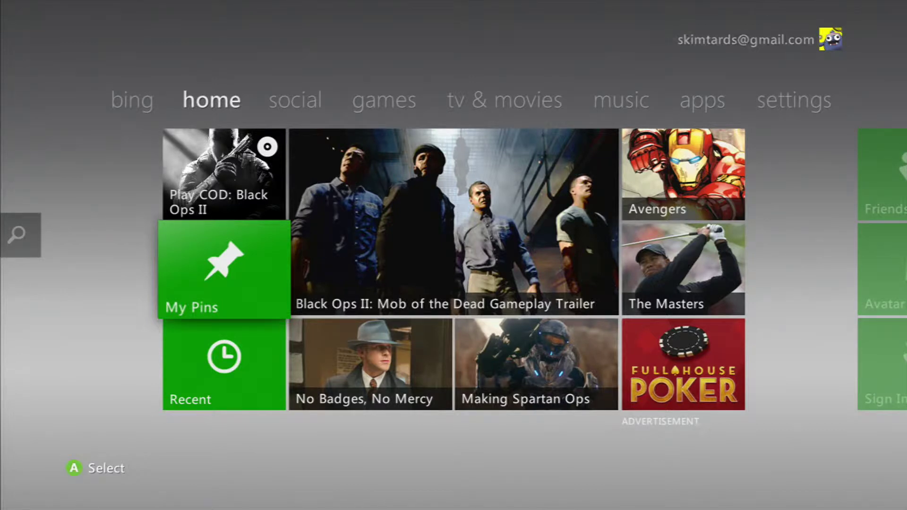
Browse the four pinned items, from GTA IV past Netflix to Forza Horizon
key(Up)
key(Down)
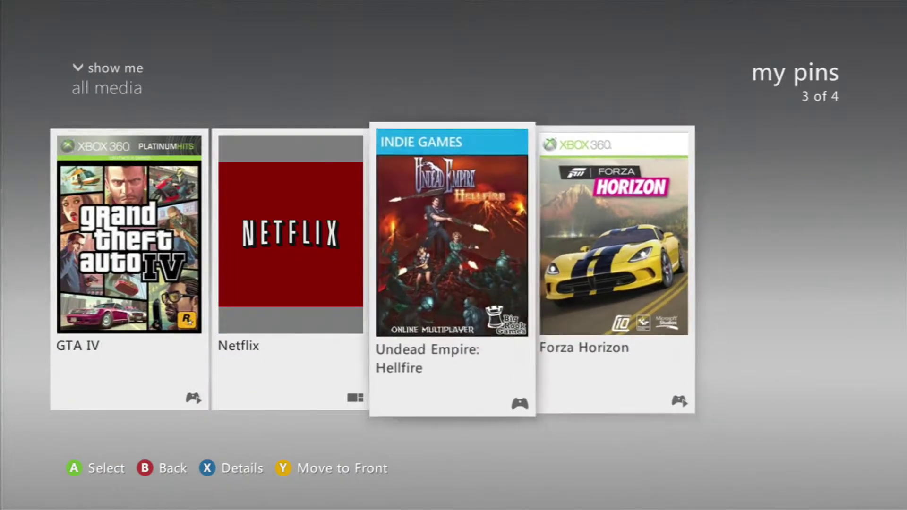
key(Left)
key(Left)
key(Right)
key(Right)
key(Left)
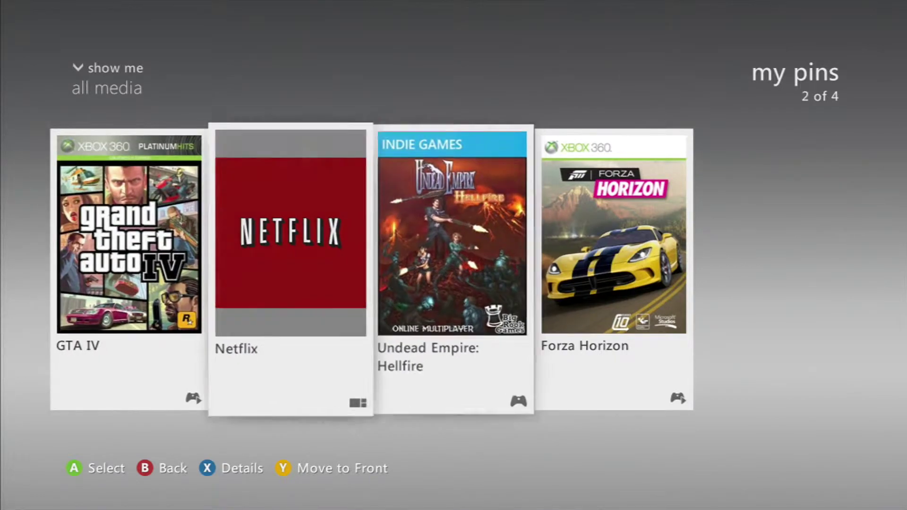
key(Left)
key(Right)
key(Right)
key(Right)
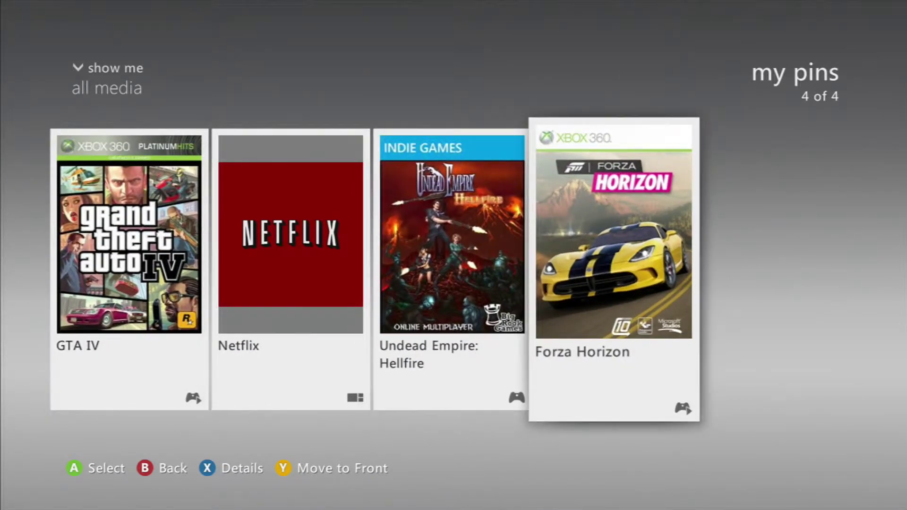
key(Left)
key(Left)
key(Left)
key(Right)
key(Right)
key(Right)
Leave My Pins for the home screen and switch to the social page
key(Escape)
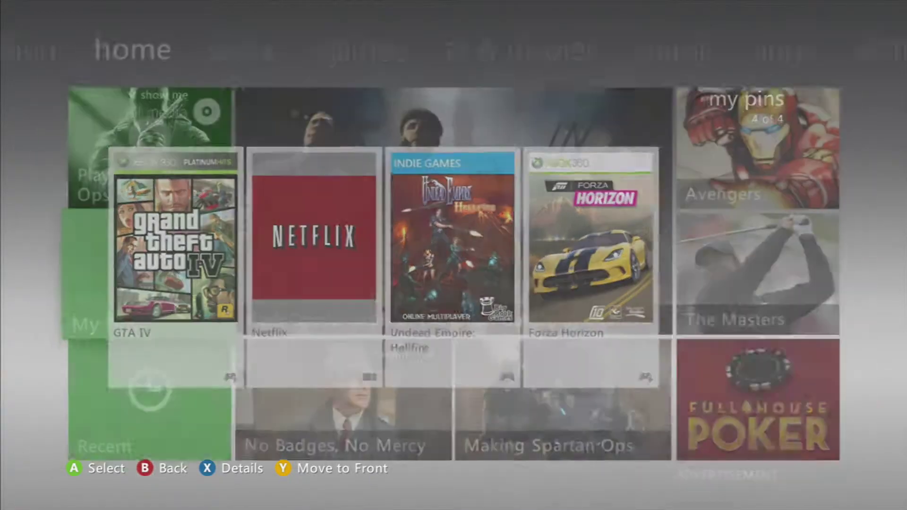
key(Up)
key(Down)
key(Right)
key(Right)
key(Left)
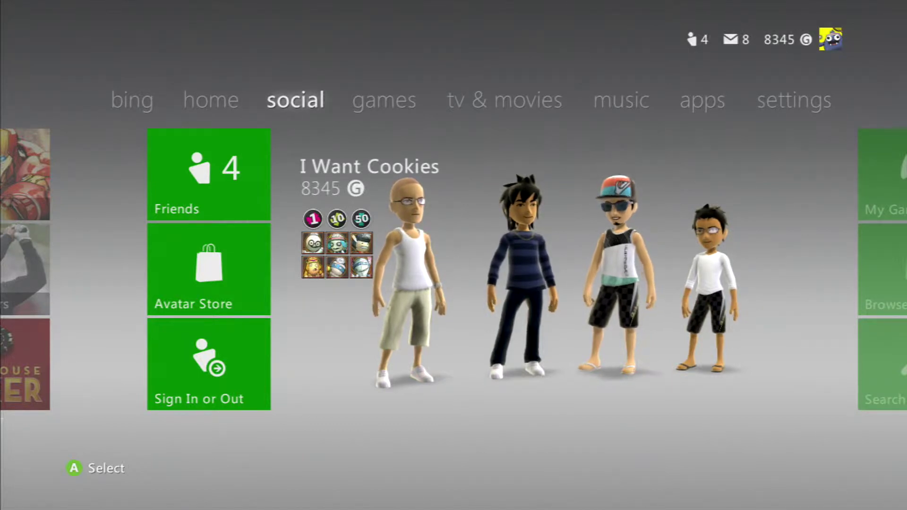
Move from the social page to the games page and open My Games with 27 titles
key(Right)
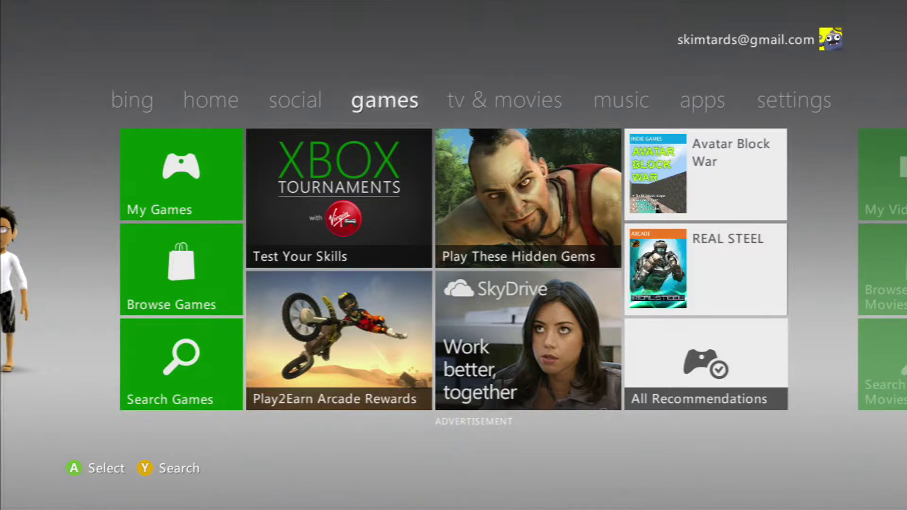
key(Left)
key(Left)
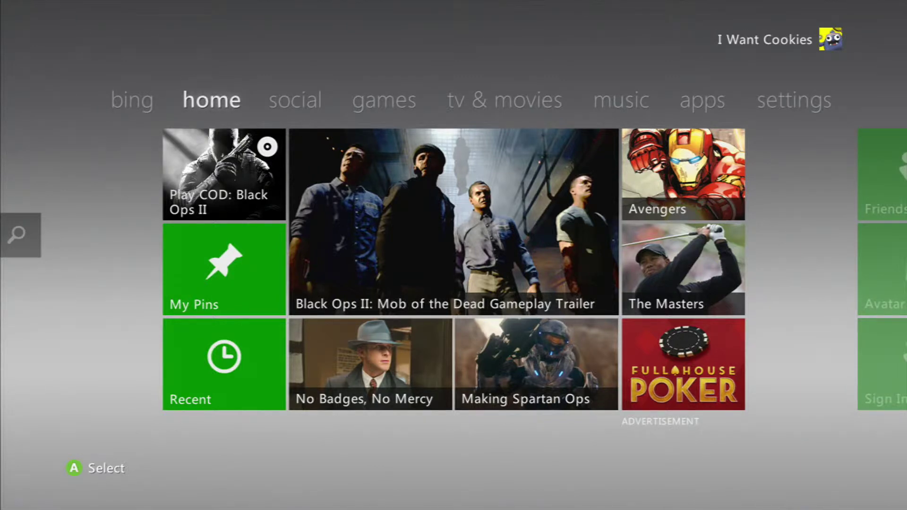
key(Down)
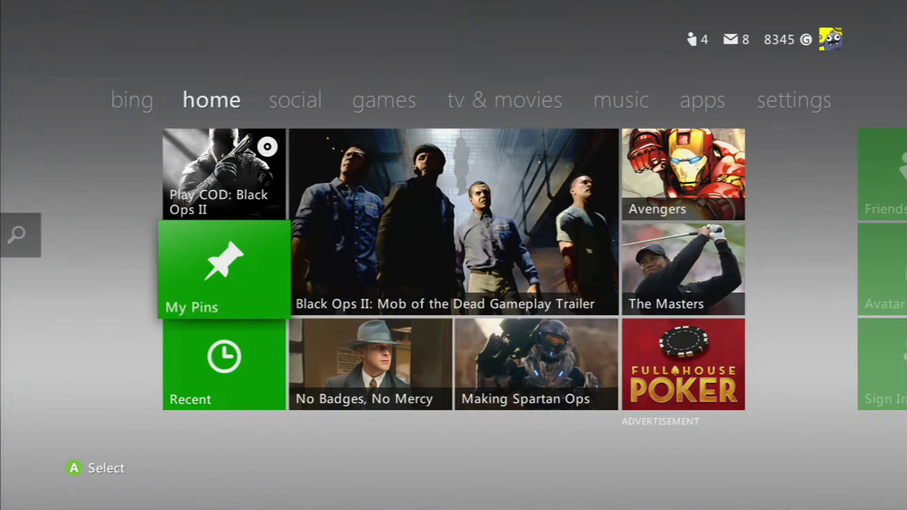
key(Up)
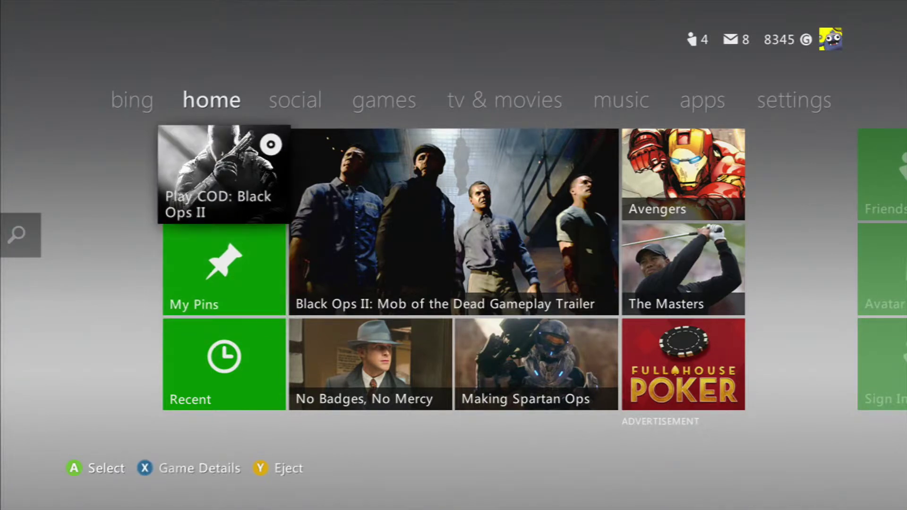
key(Up)
key(Right)
key(Right)
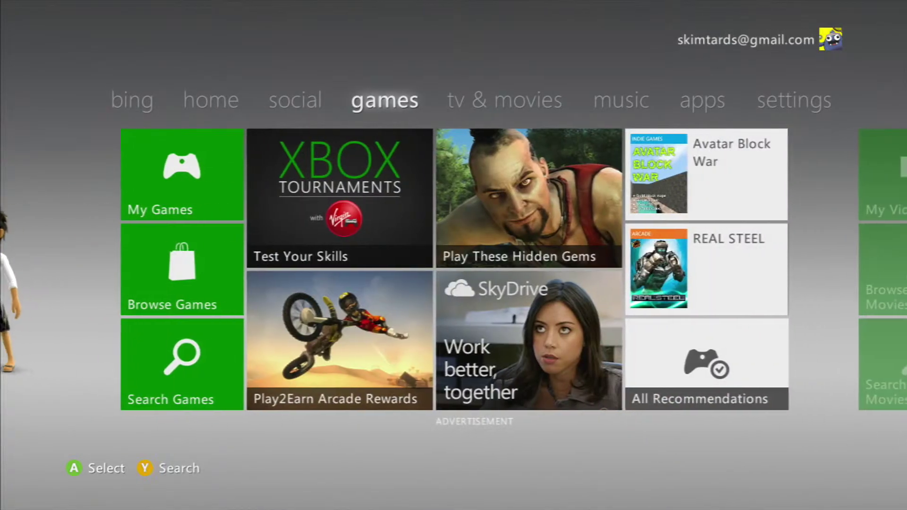
key(Down)
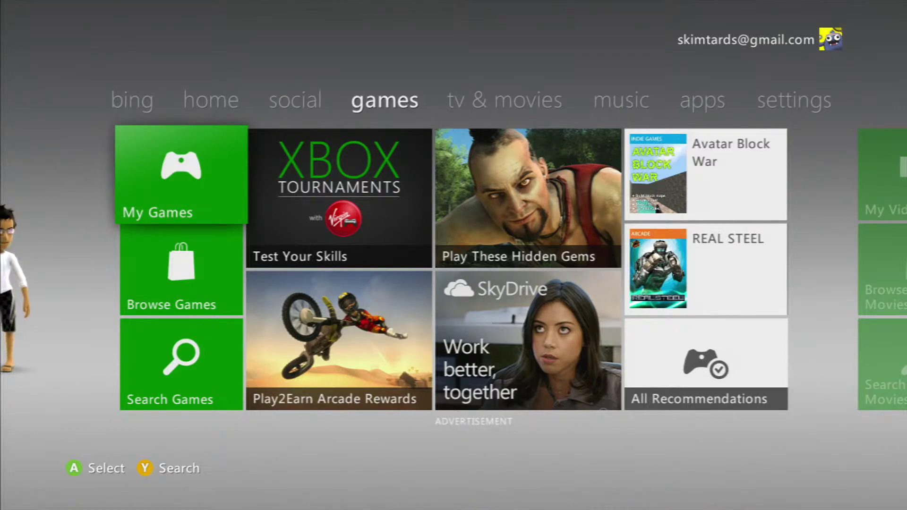
key(Return)
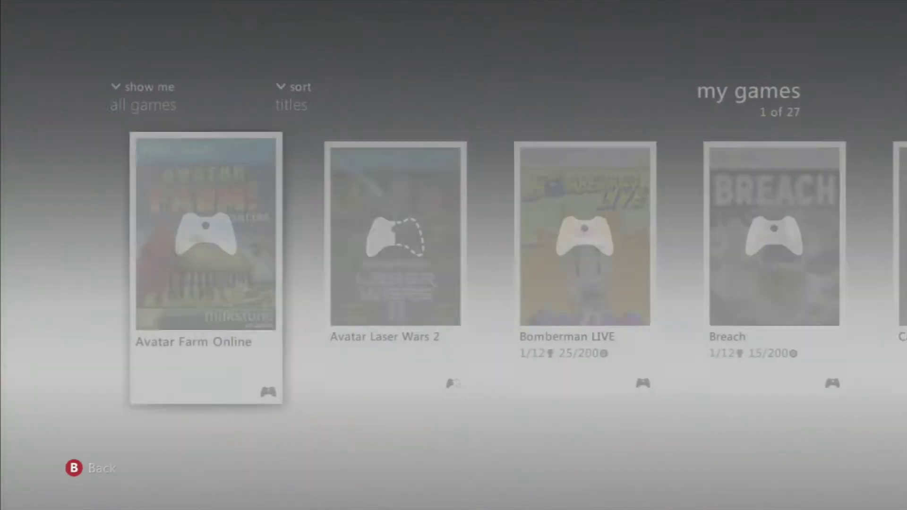
Settle focus on Avatar Farm Online (1 of 27), passing Avatar Laser Wars 2, for its overview
key(Right)
key(Left)
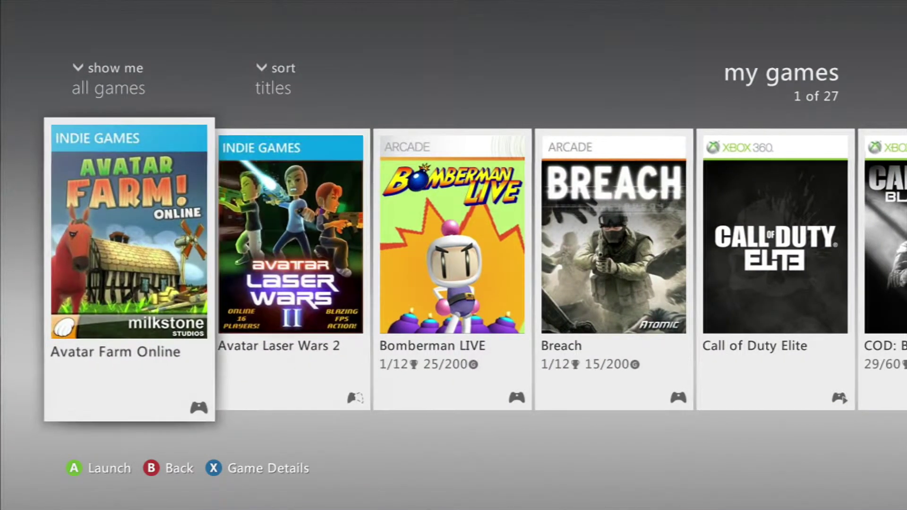
key(Right)
key(Left)
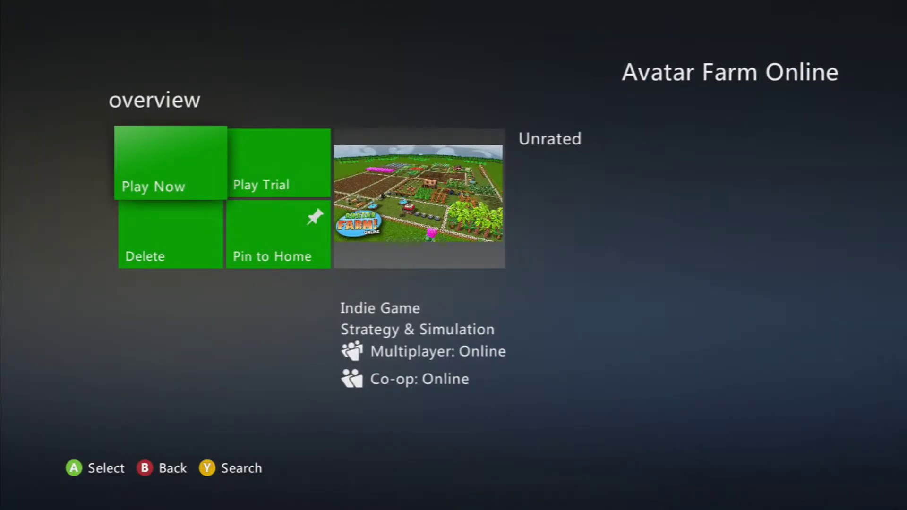
Choose Pin to Home on Avatar Farm Online's overview, then back out to My Games
key(Up)
key(Down)
key(Right)
key(Down)
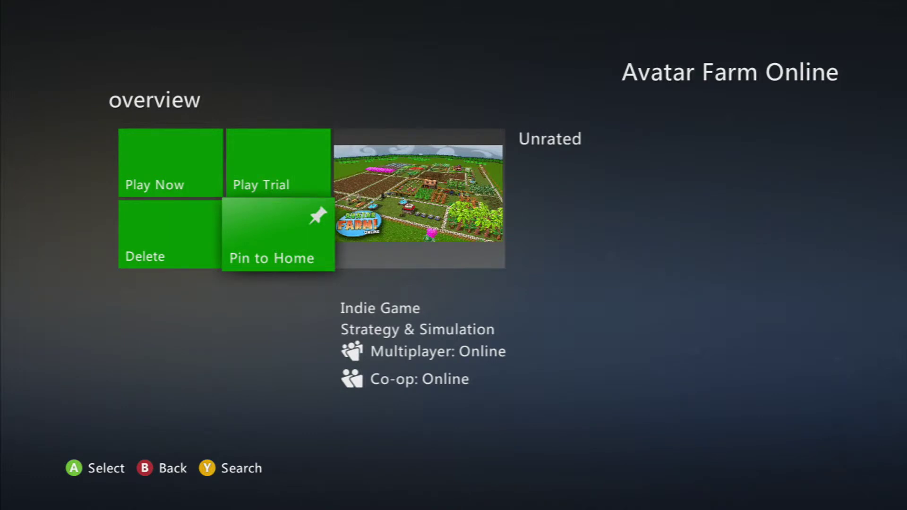
key(Return)
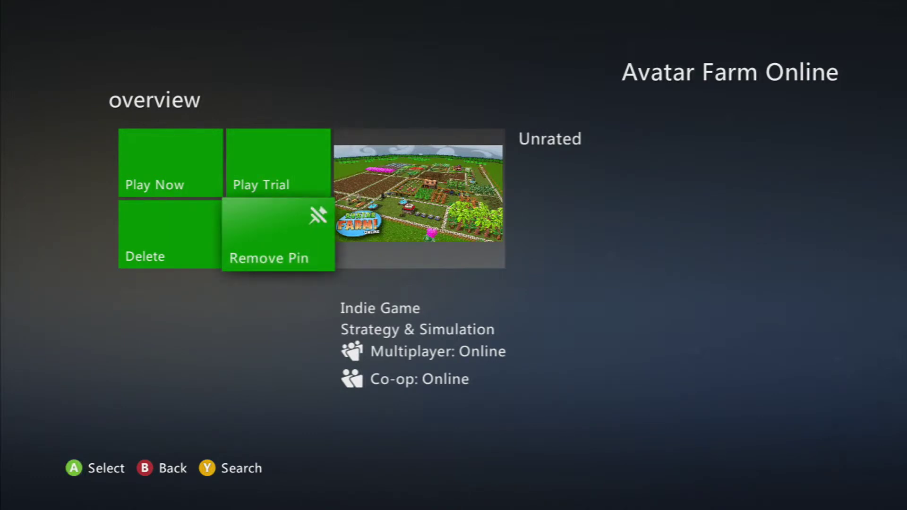
key(Escape)
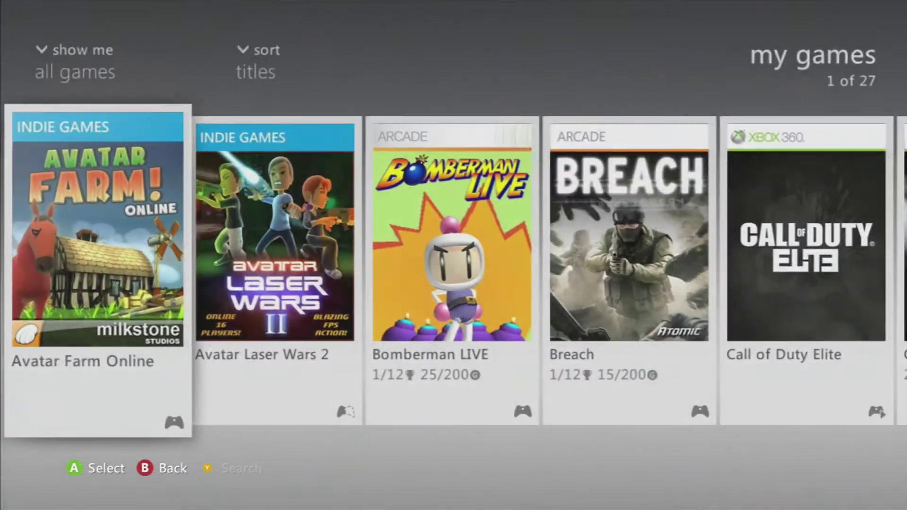
Leave My Games and move from the games hub to the home hub
key(Escape)
key(Left)
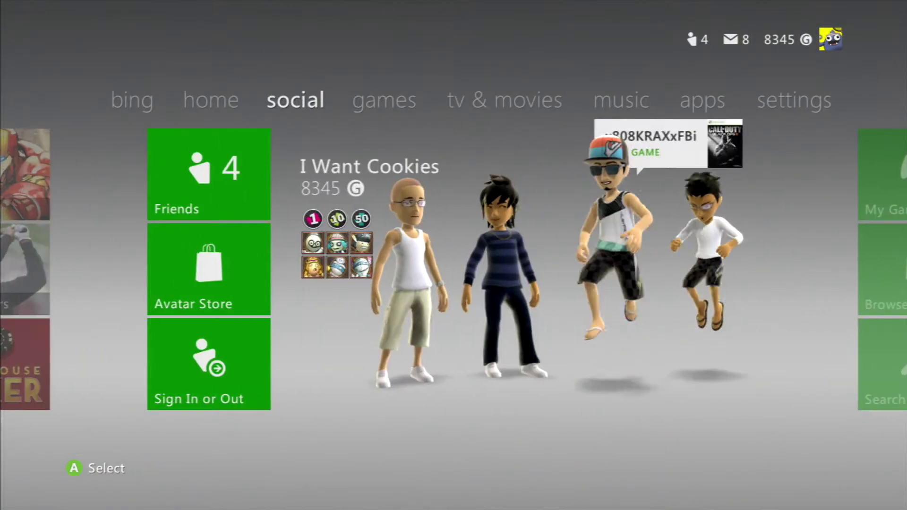
key(Left)
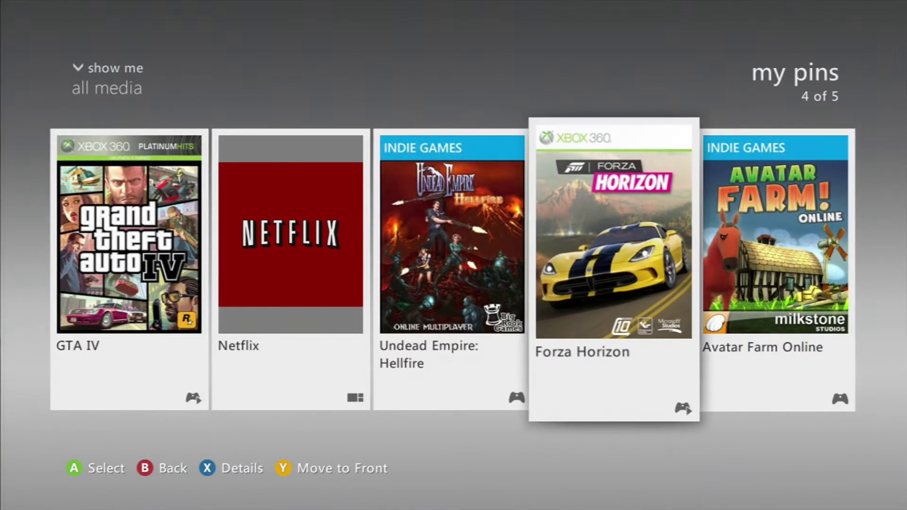
Scroll the five pins to Avatar Farm Online at the end, back to Undead Empire, and close
key(Right)
key(Left)
key(Left)
key(Left)
key(Left)
key(Right)
key(Right)
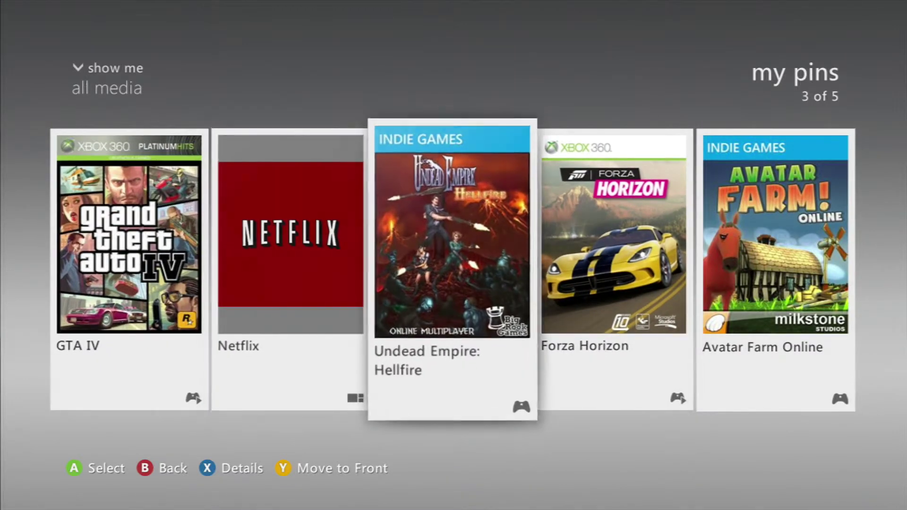
key(Right)
key(Right)
key(Left)
key(Left)
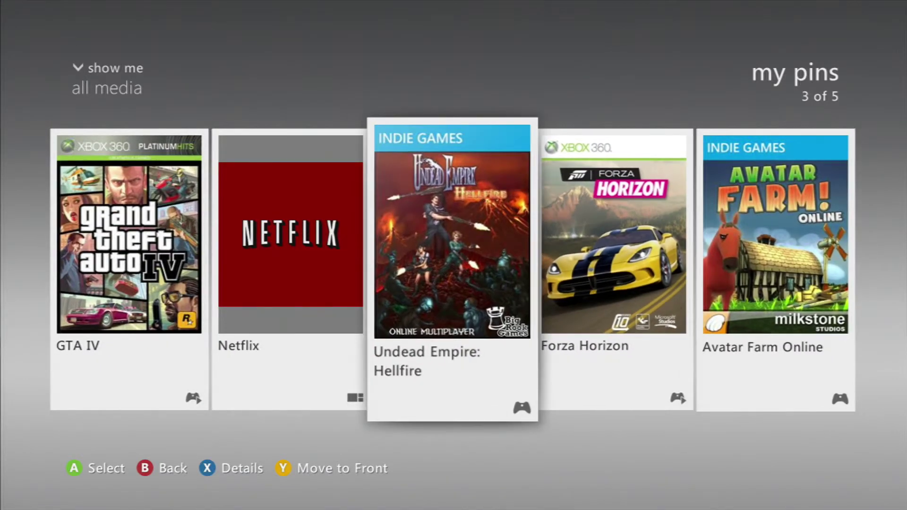
key(Left)
key(Left)
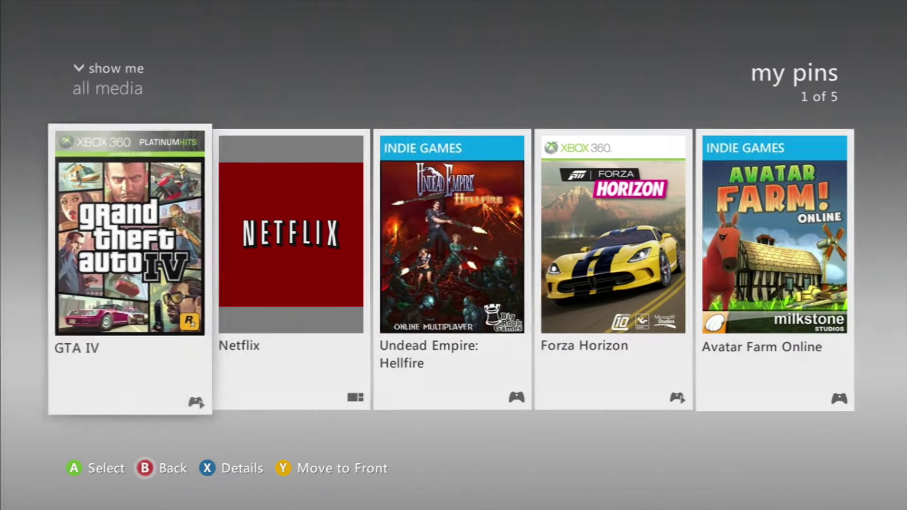
key(Escape)
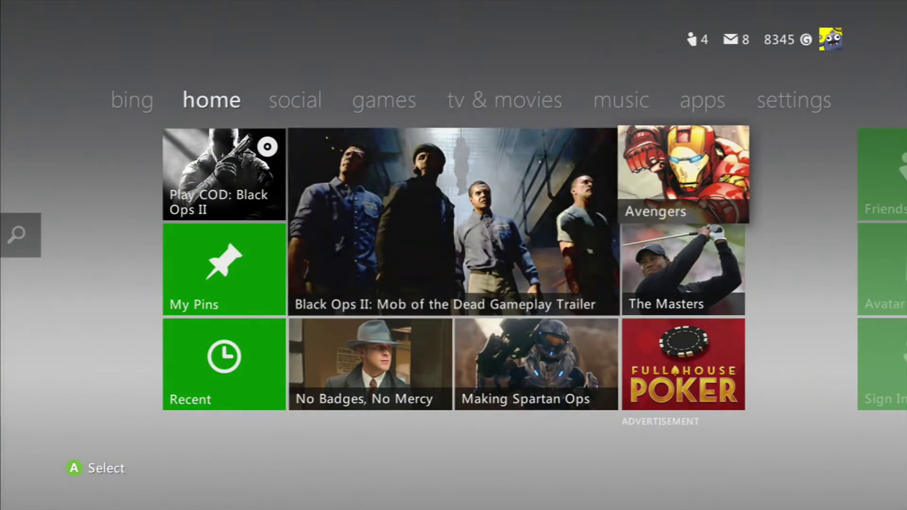
Browse across the dashboard hubs, including apps, and return to the games hub
key(Right)
key(Right)
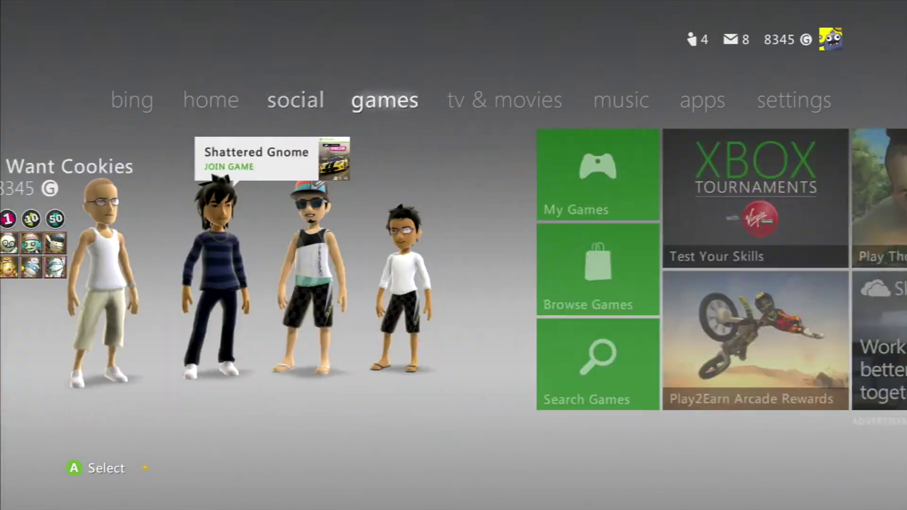
key(Right)
key(Right)
key(Right)
key(Left)
key(Left)
key(Left)
key(Left)
key(Right)
key(Right)
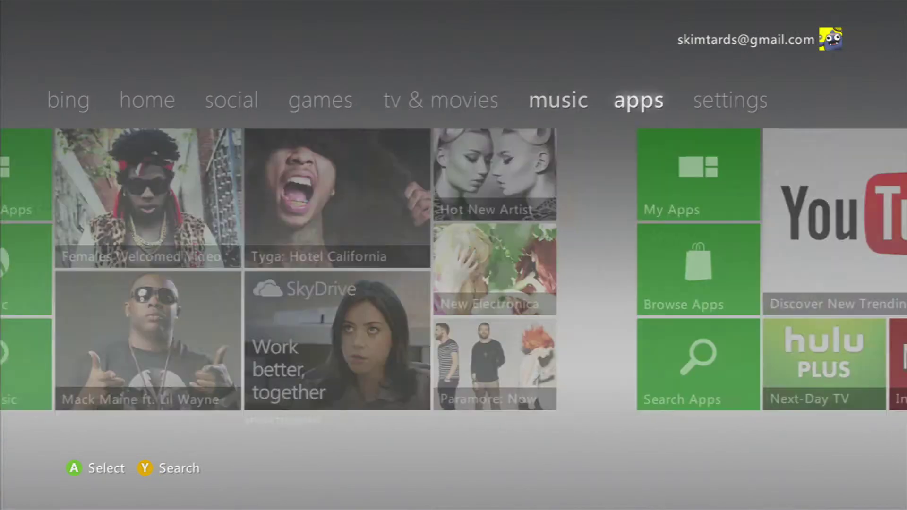
key(Down)
key(Left)
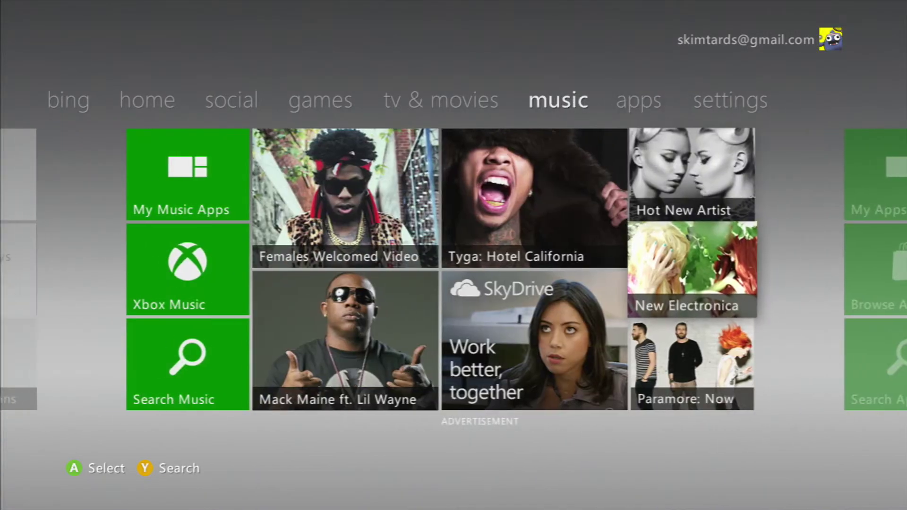
key(Left)
key(Left)
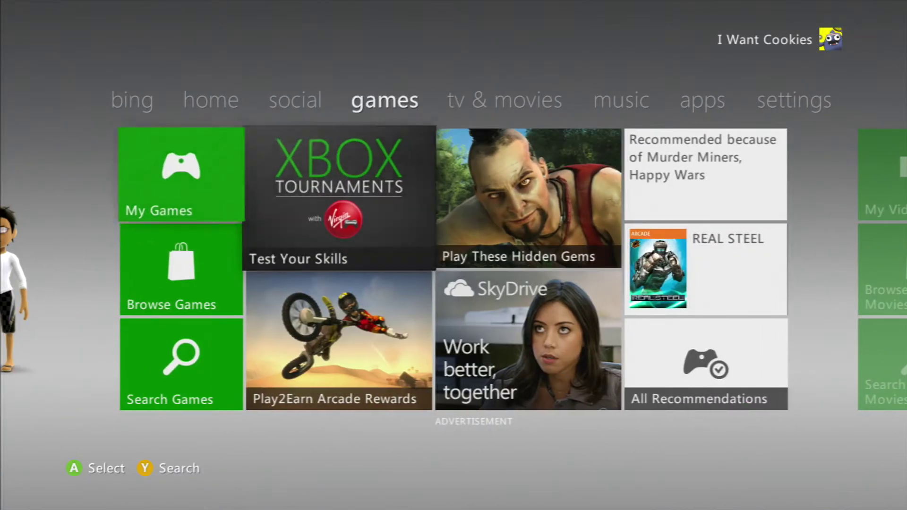
key(Left)
key(Left)
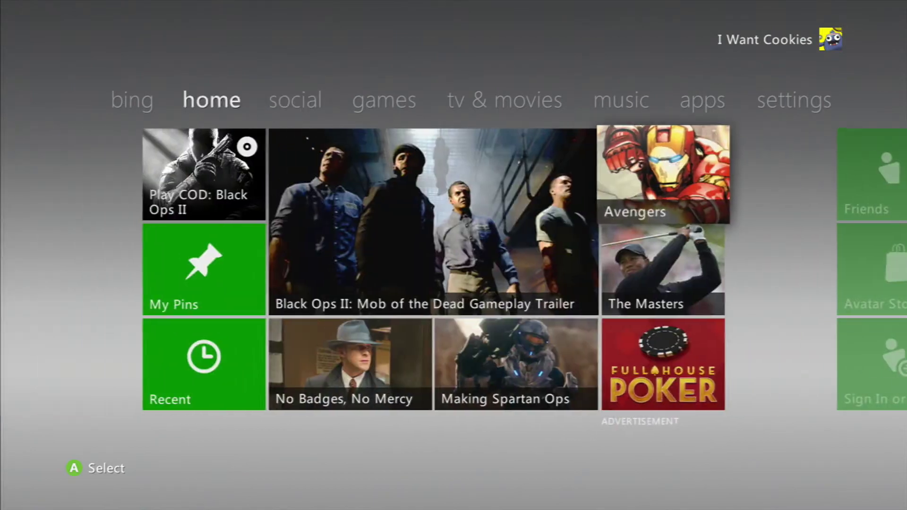
Reopen My Pins, still holding five items, then return to the home screen
key(Up)
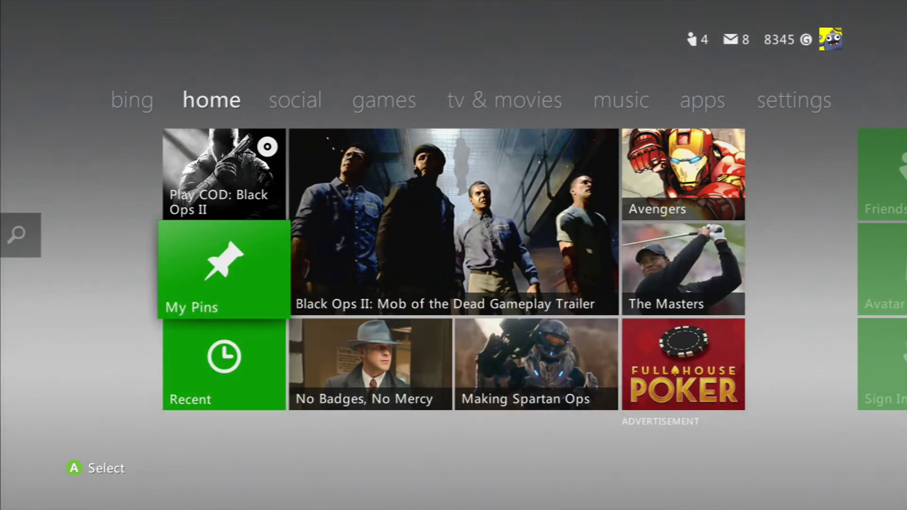
key(Return)
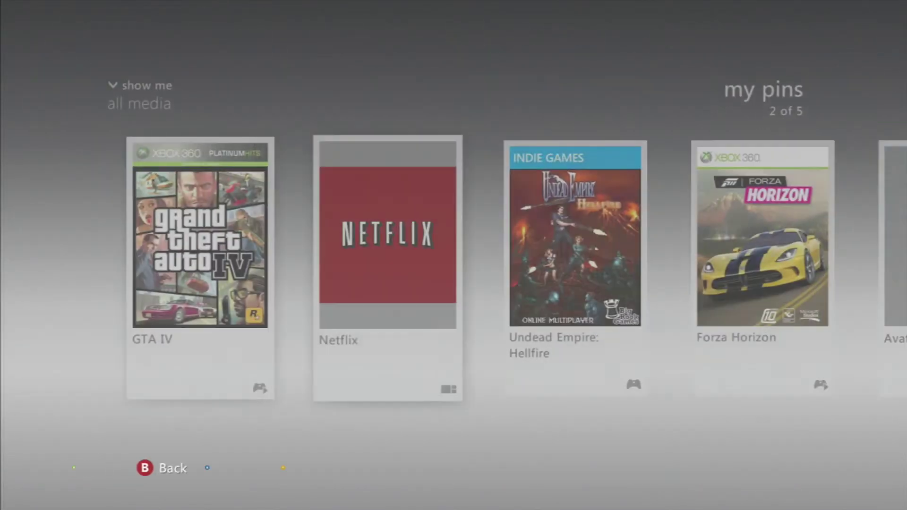
key(Left)
key(Escape)
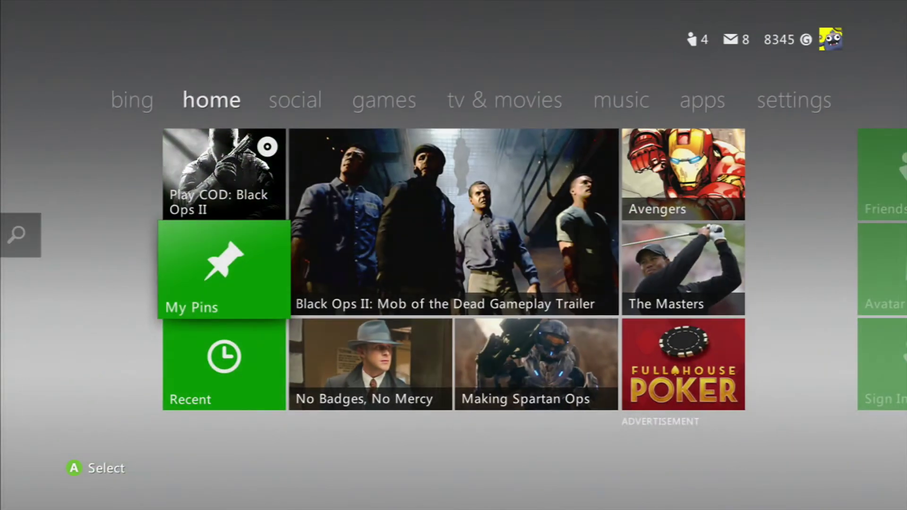